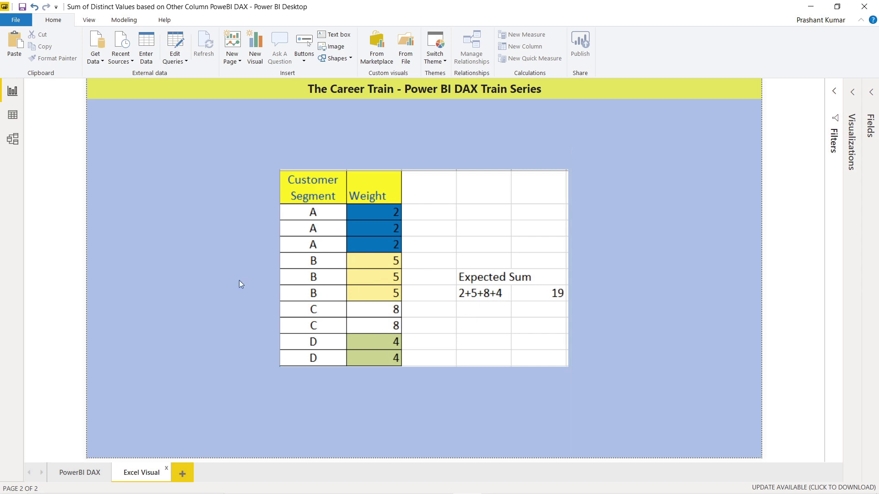
Load the Data sheet from the 10 KB "Sum of Distinct Values based on Other Column" Excel workbook and view its rows
{"action": "left_click", "coordinate": [77, 474]}
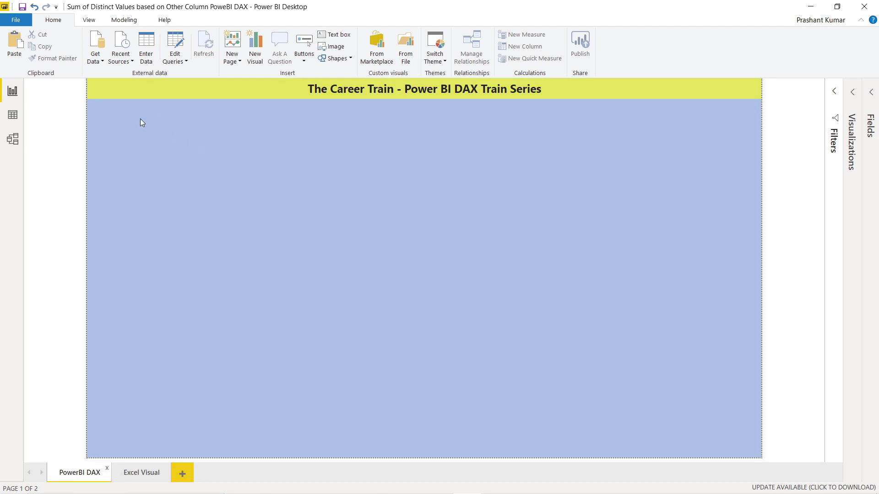
{"action": "left_click", "coordinate": [100, 65]}
{"action": "left_click", "coordinate": [121, 89]}
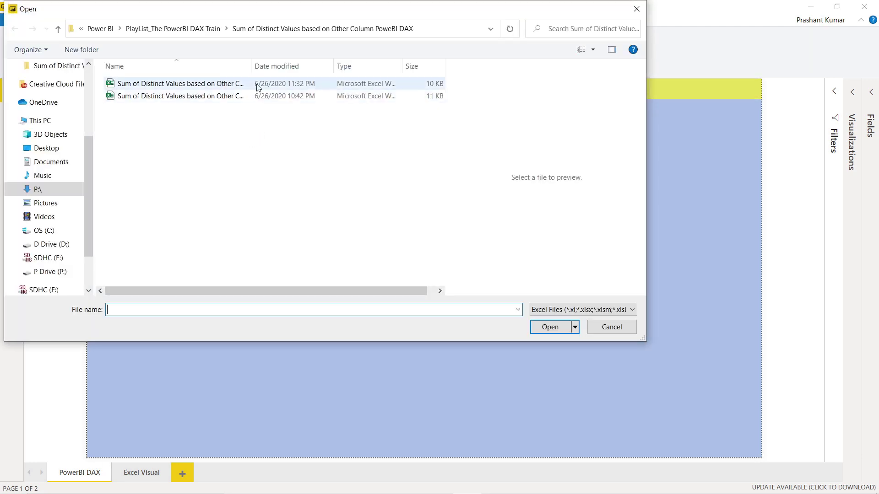
{"action": "left_click", "coordinate": [183, 84]}
{"action": "left_click", "coordinate": [550, 327]}
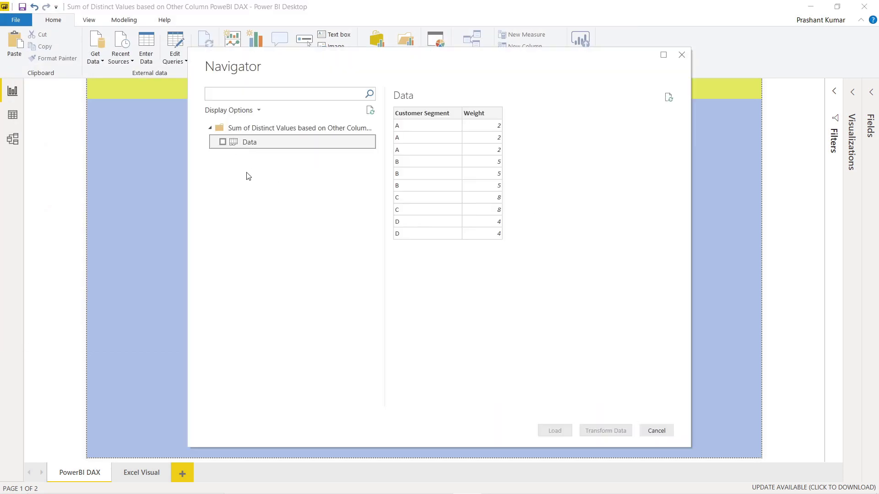
{"action": "left_click", "coordinate": [229, 145]}
{"action": "left_click", "coordinate": [555, 430]}
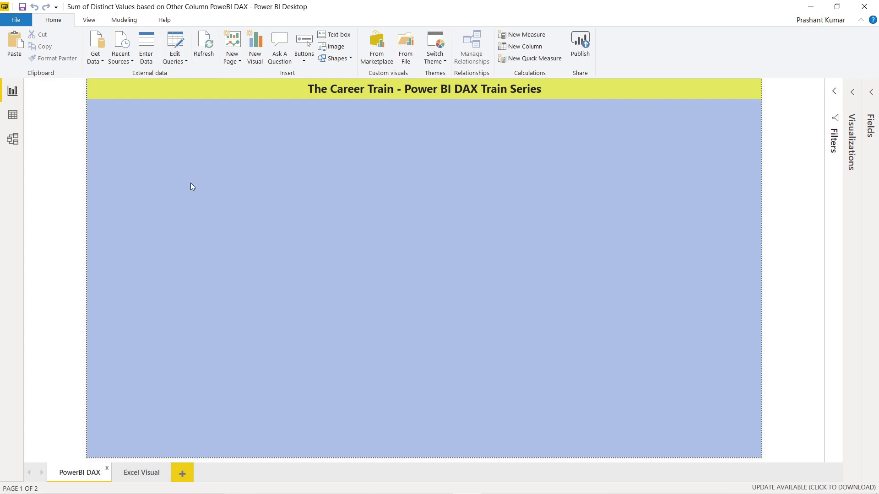
{"action": "left_click", "coordinate": [12, 115]}
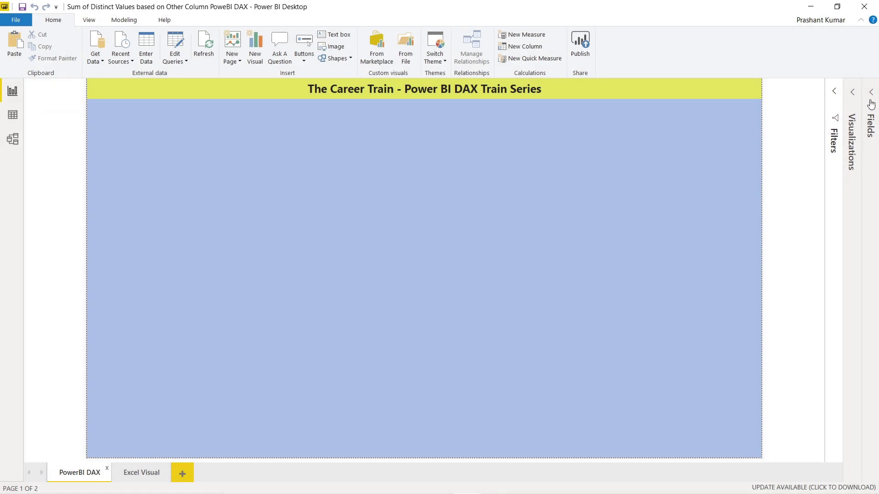
Create a new measure in the Data table named sum_distinct_customer_weight
{"action": "left_click", "coordinate": [871, 93]}
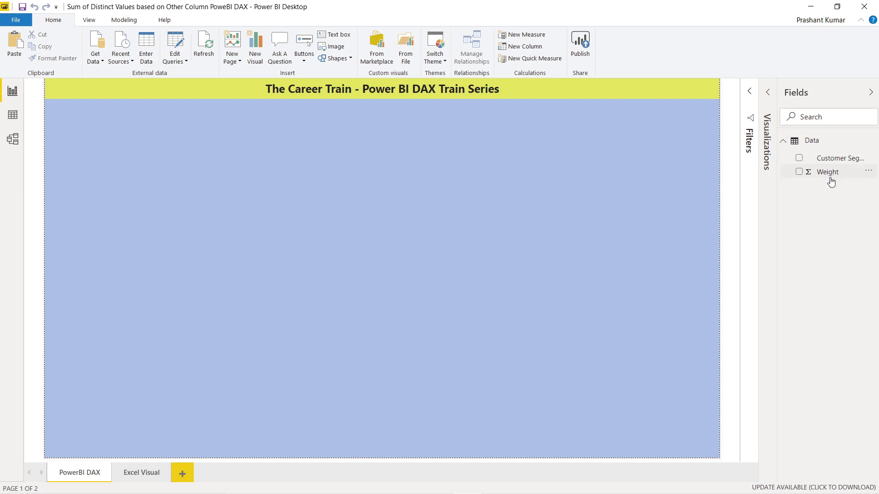
{"action": "left_click", "coordinate": [870, 141]}
{"action": "left_click", "coordinate": [845, 154]}
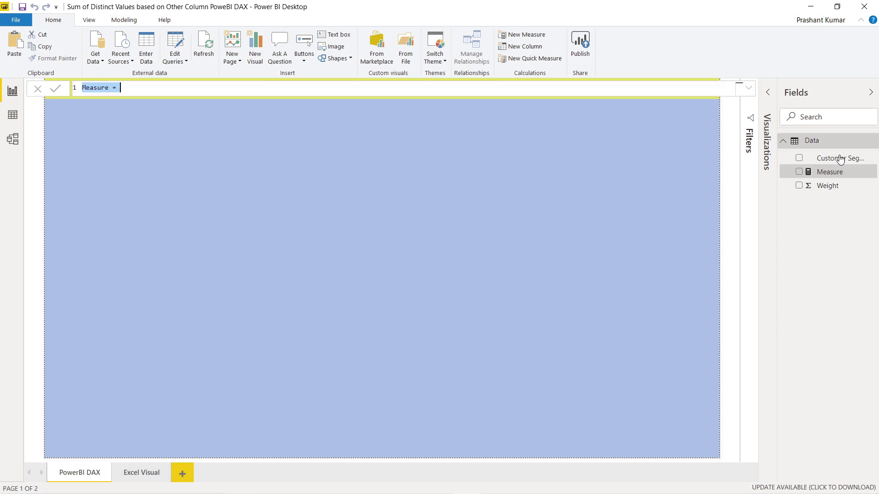
{"action": "type", "text": "sum_distinct_customer_weight"}
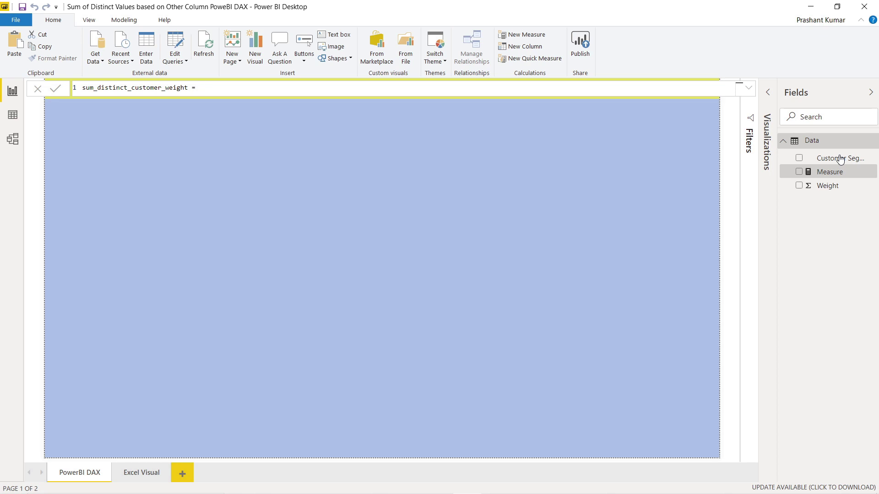
Begin the measure's formula with SUMX, using DISTINCT(Data[Customer Segment]) as its table argument
{"action": "type", "text": "= sumx"}
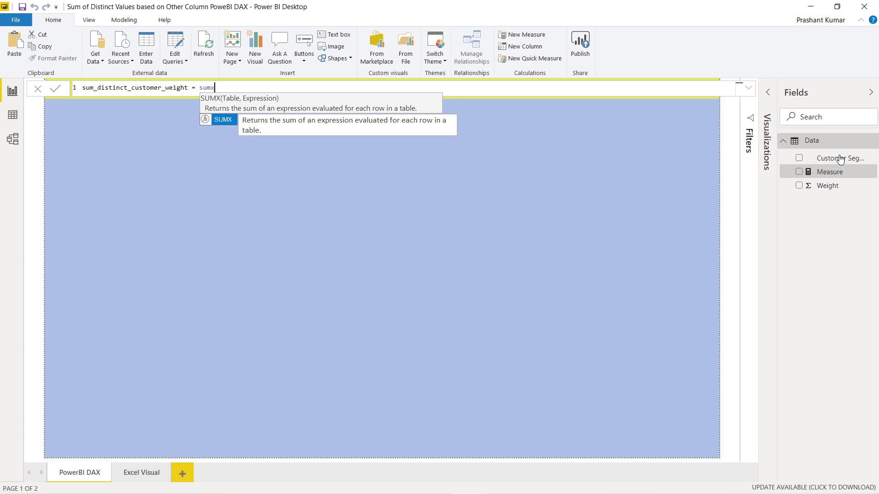
{"action": "key", "text": "Tab"}
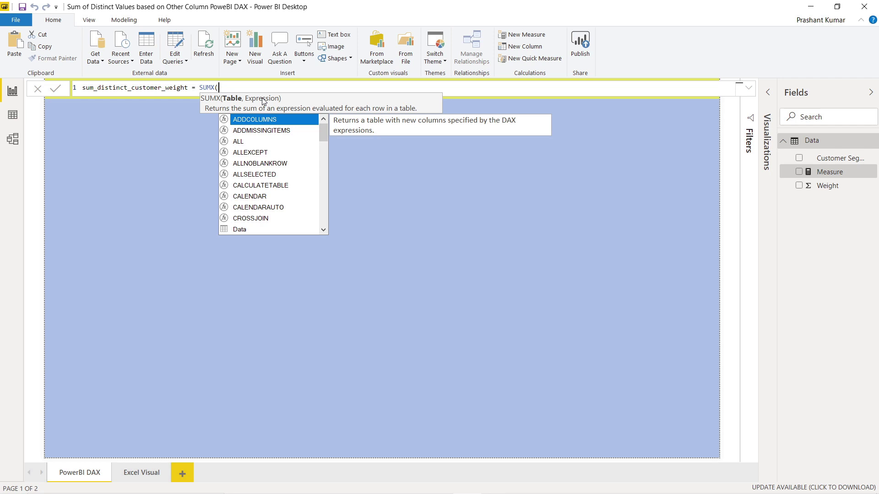
{"action": "type", "text": "dis"}
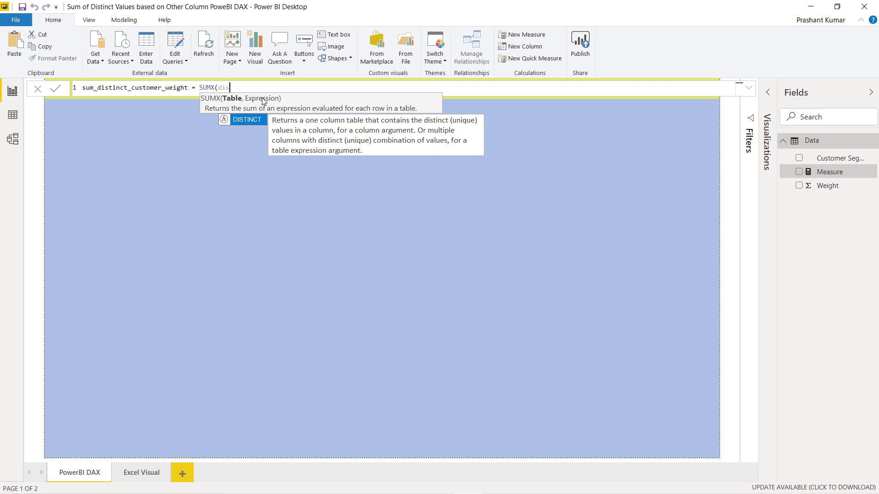
{"action": "key", "text": "Tab"}
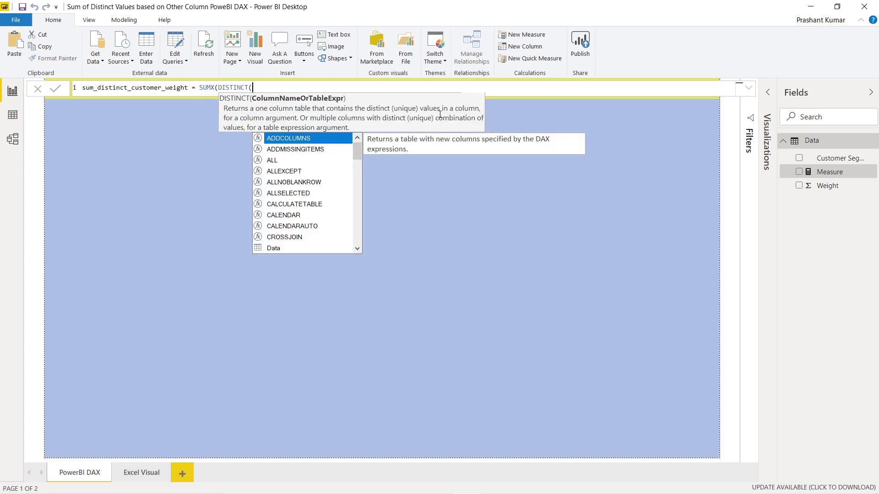
{"action": "type", "text": "cus"}
{"action": "key", "text": "Tab"}
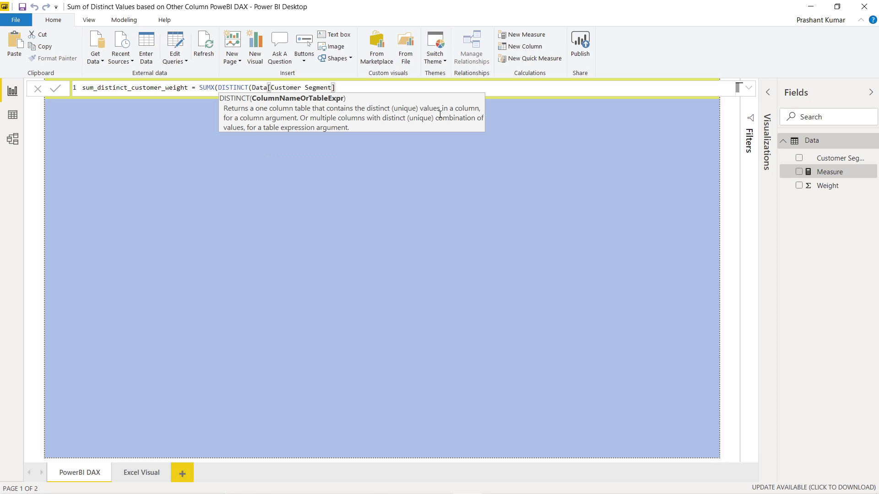
{"action": "type", "text": "),"}
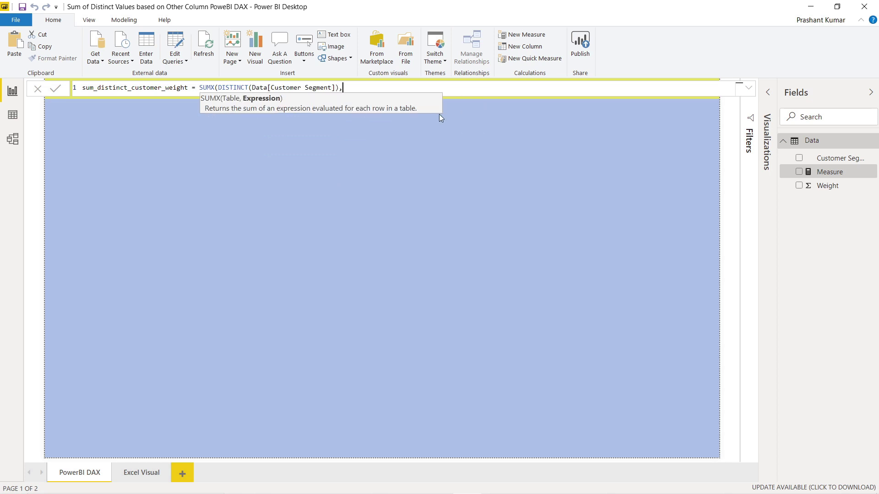
Complete the formula with FIRSTNONBLANK(Data[Weight],0) as the SUMX expression and commit the measure
{"action": "type", "text": "fir"}
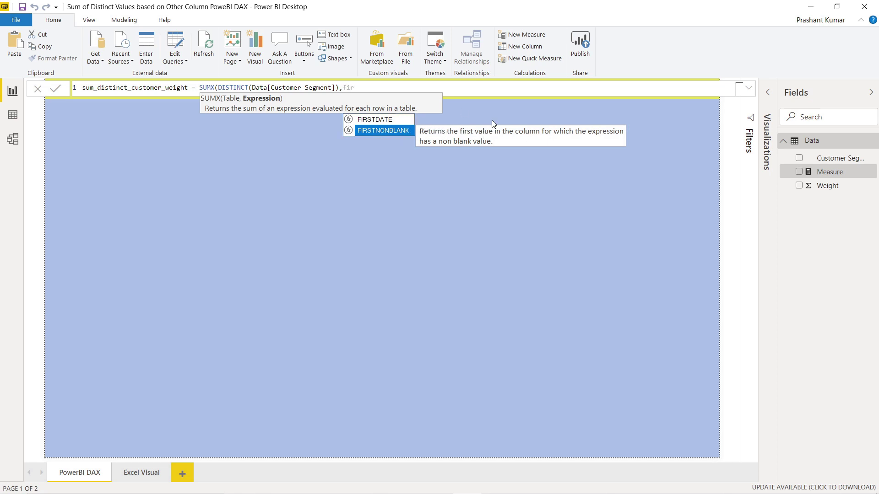
{"action": "key", "text": "Tab"}
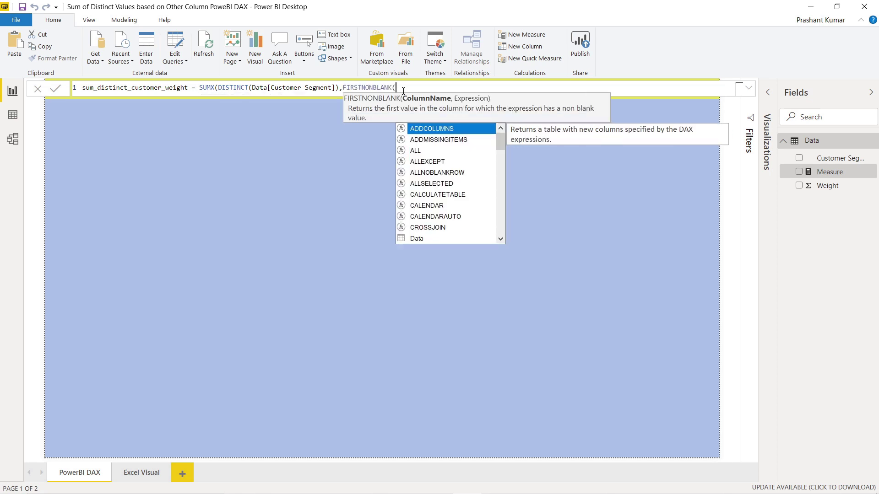
{"action": "type", "text": "Wei"}
{"action": "key", "text": "Tab"}
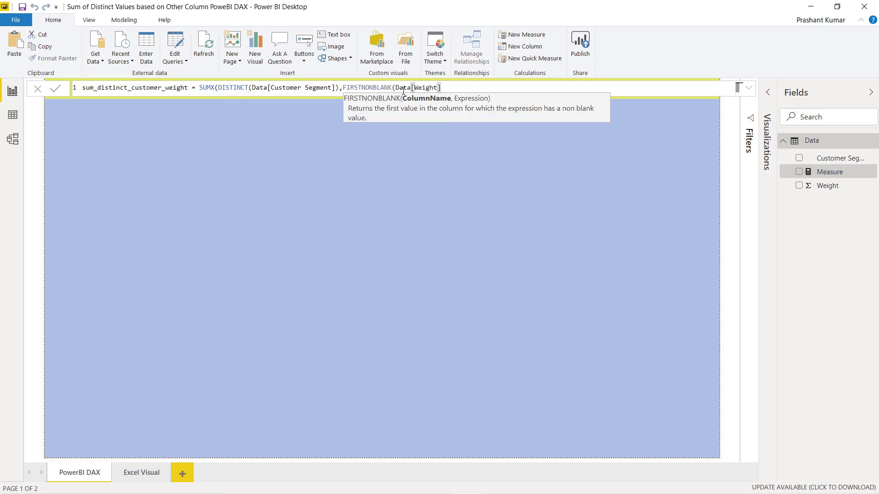
{"action": "type", "text": ",0))"}
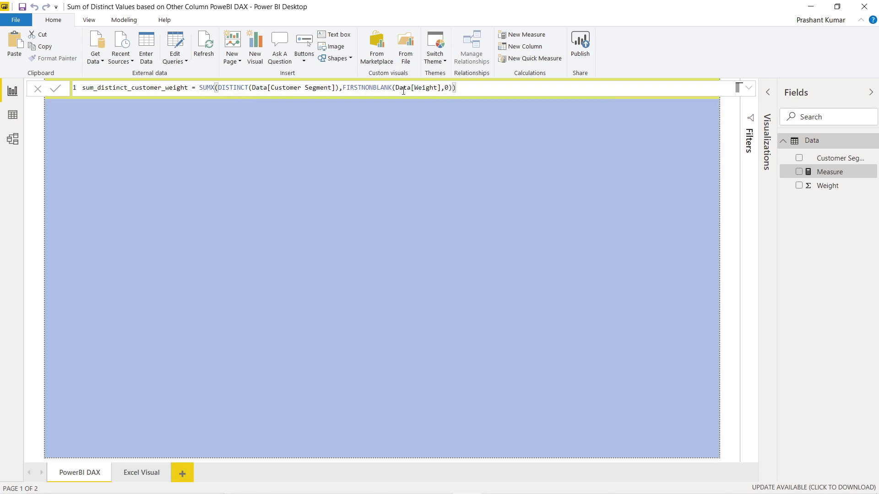
{"action": "key", "text": "Return"}
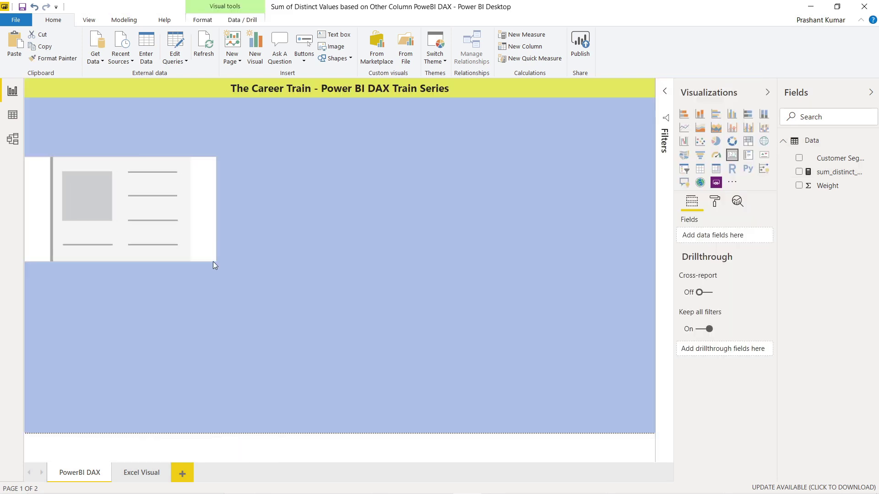
Place the card visual near the upper middle of the PowerBI DAX page and show sum_distinct_customer_weight in it
{"action": "left_click", "coordinate": [213, 261]}
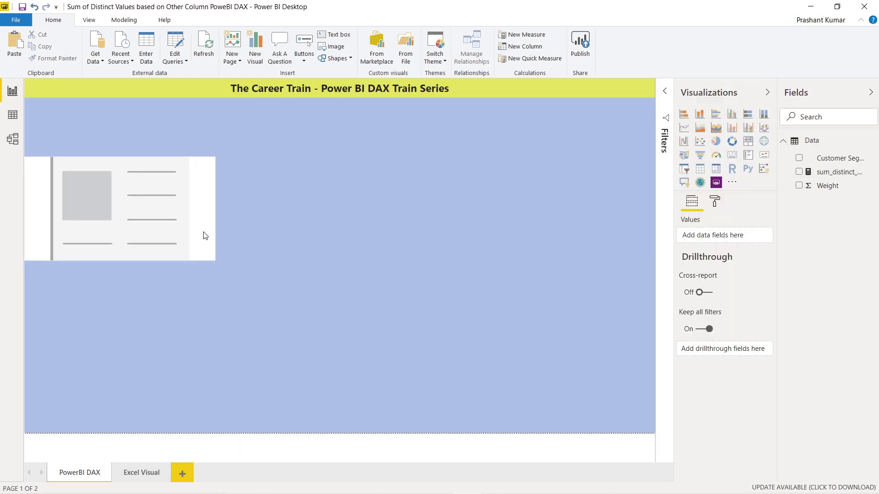
{"action": "left_click_drag", "start_coordinate": [204, 232], "coordinate": [333, 205]}
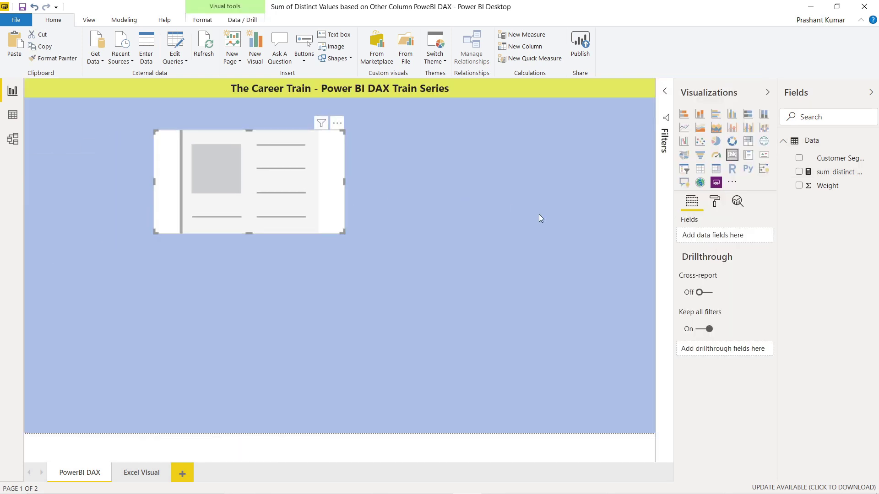
{"action": "left_click_drag", "start_coordinate": [833, 171], "coordinate": [730, 237]}
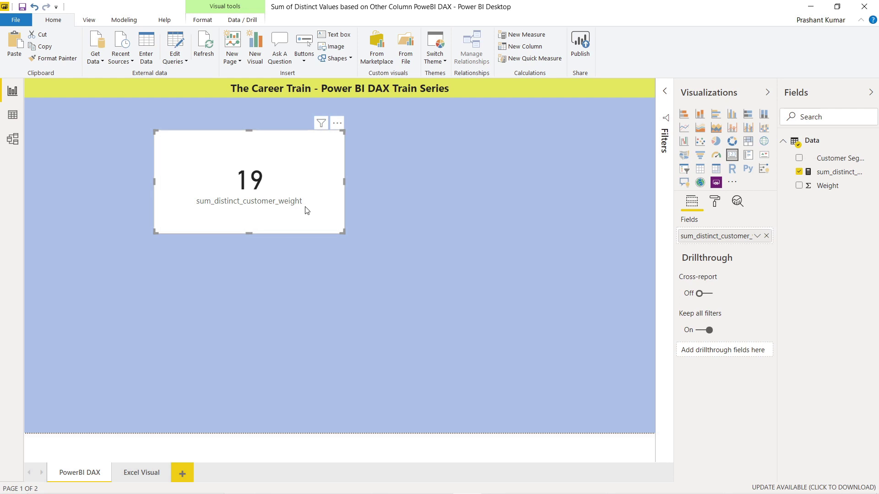
Compare the card with the expected sum on the Excel Visual page, and review the measure's formula and the table data
{"action": "left_click", "coordinate": [146, 474]}
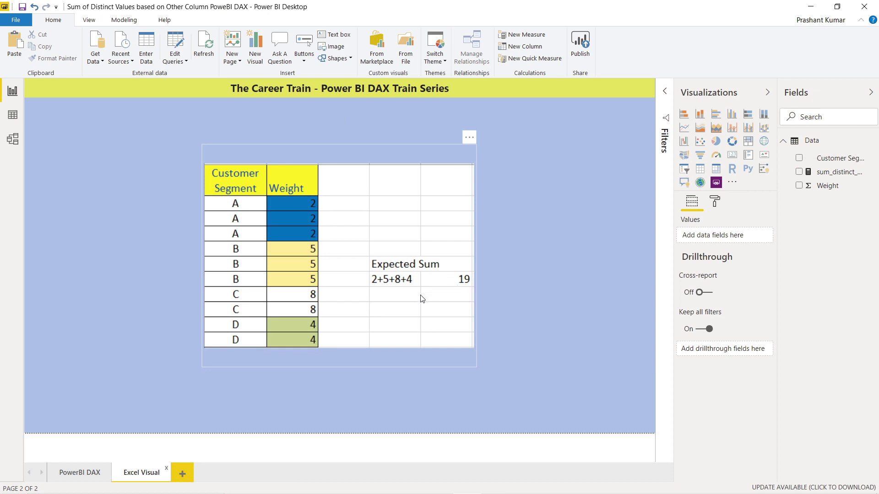
{"action": "left_click", "coordinate": [78, 474]}
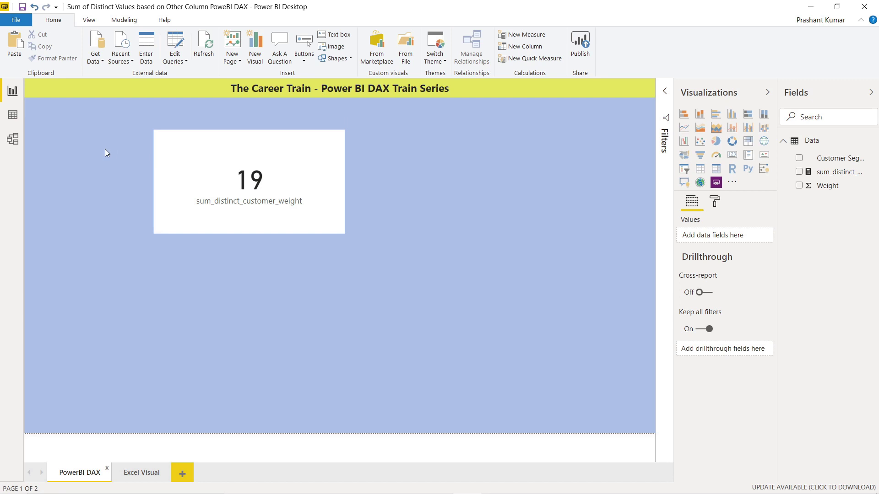
{"action": "left_click", "coordinate": [855, 172]}
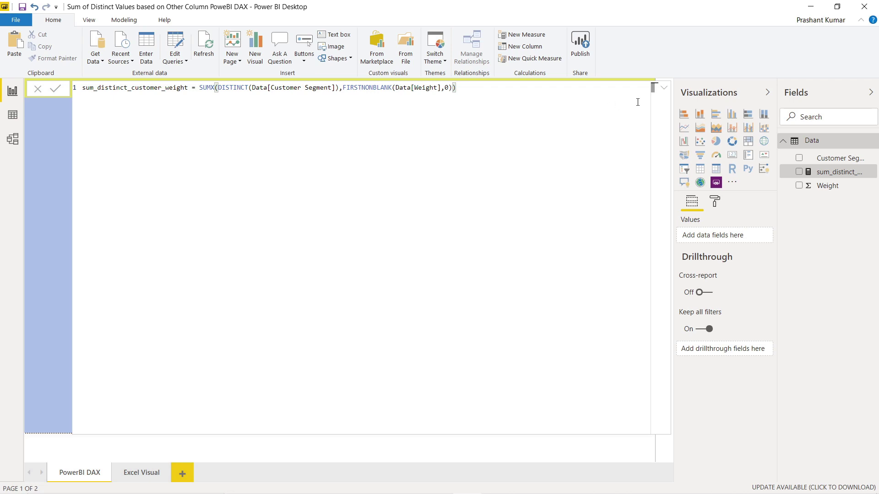
{"action": "left_click", "coordinate": [664, 95]}
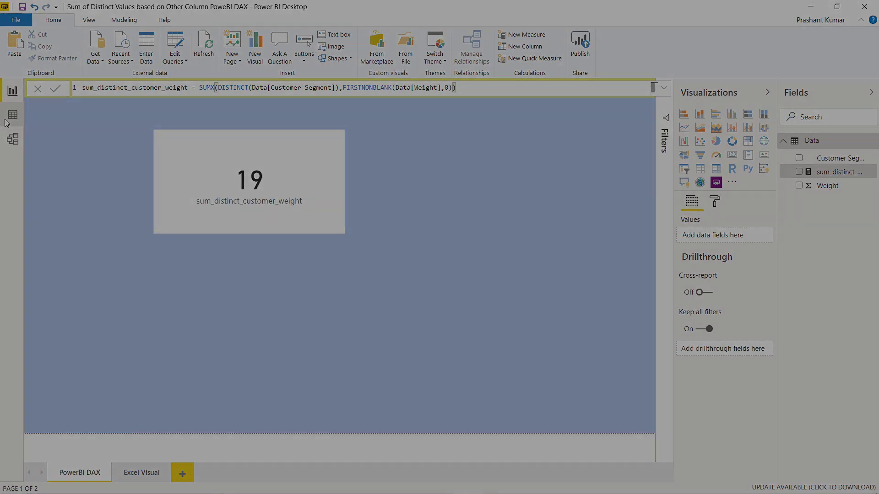
{"action": "left_click", "coordinate": [11, 116]}
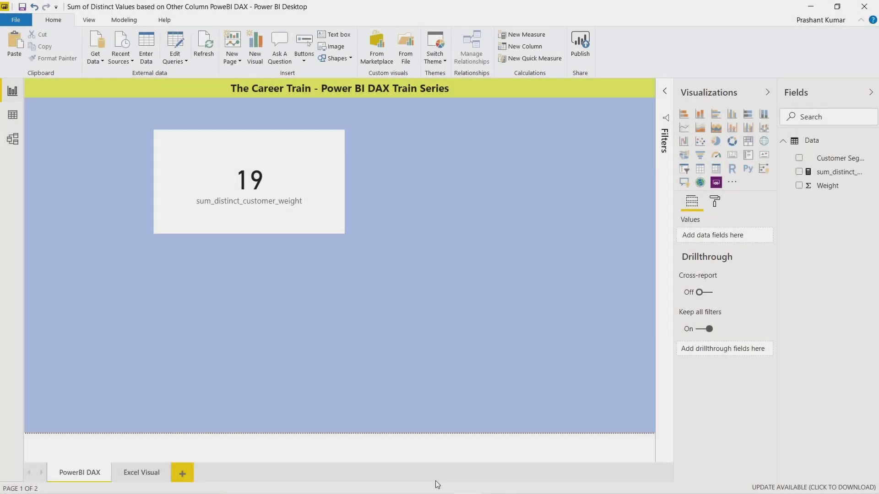
Switch to the source workbook in Excel and set segment A's weights in B3 and B4 to 3 and 4
{"action": "mouse_move", "coordinate": [485, 489]}
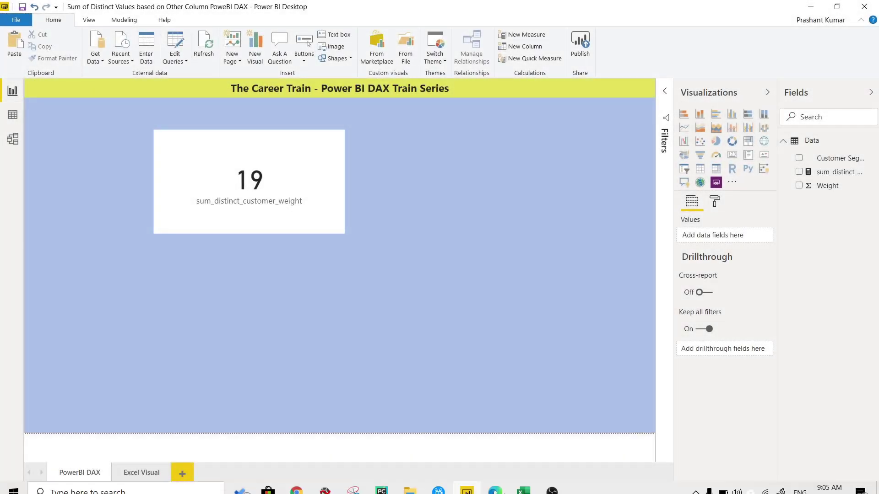
{"action": "left_click", "coordinate": [532, 490]}
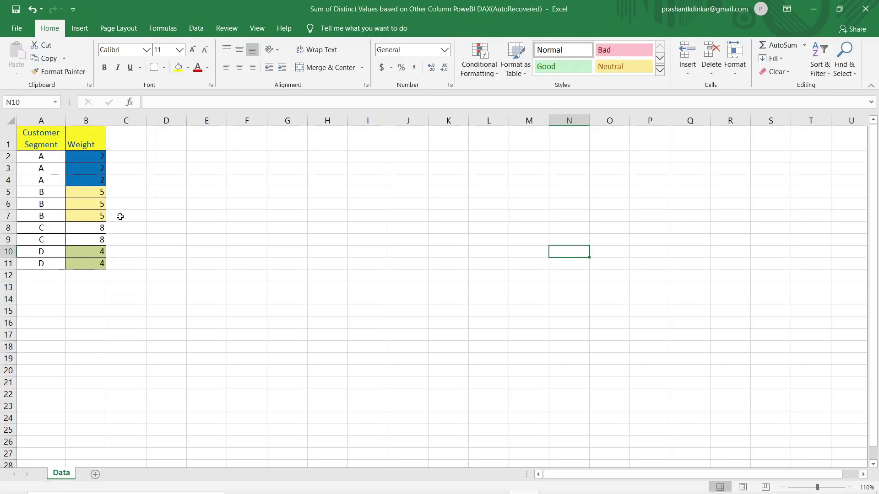
{"action": "left_click", "coordinate": [93, 183]}
{"action": "key", "text": "Up"}
{"action": "key", "text": "Up"}
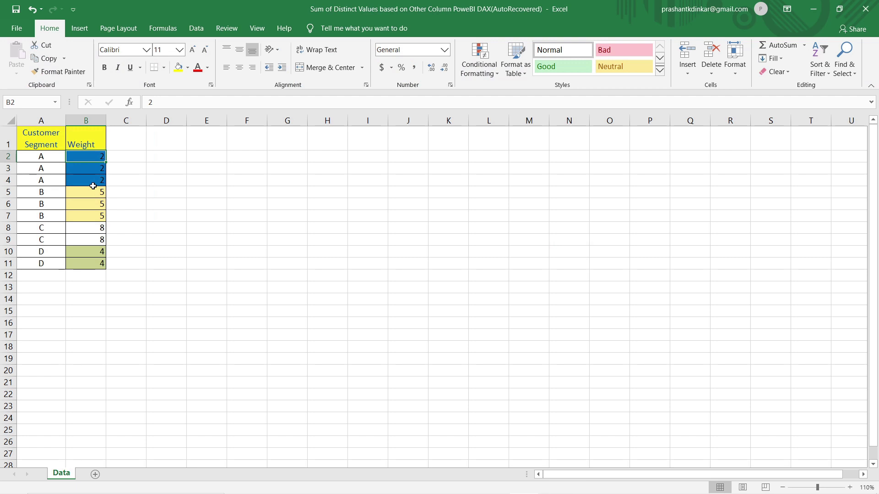
{"action": "key", "text": "Down"}
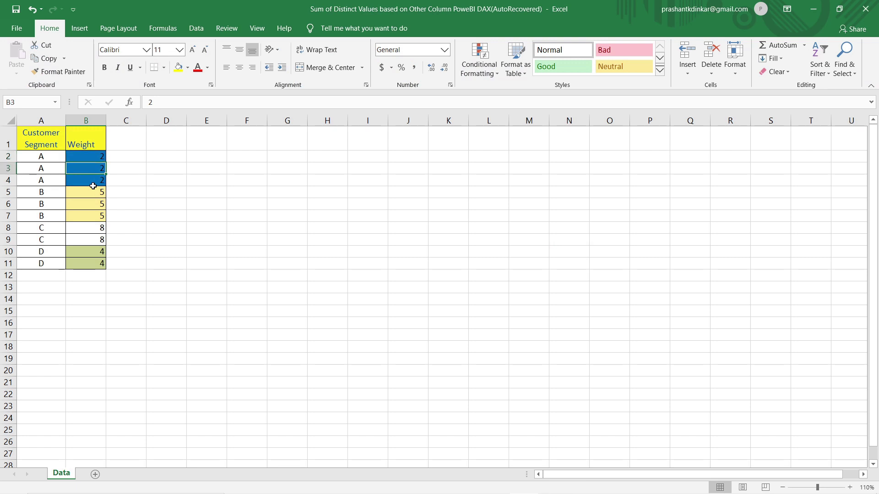
{"action": "type", "text": "1"}
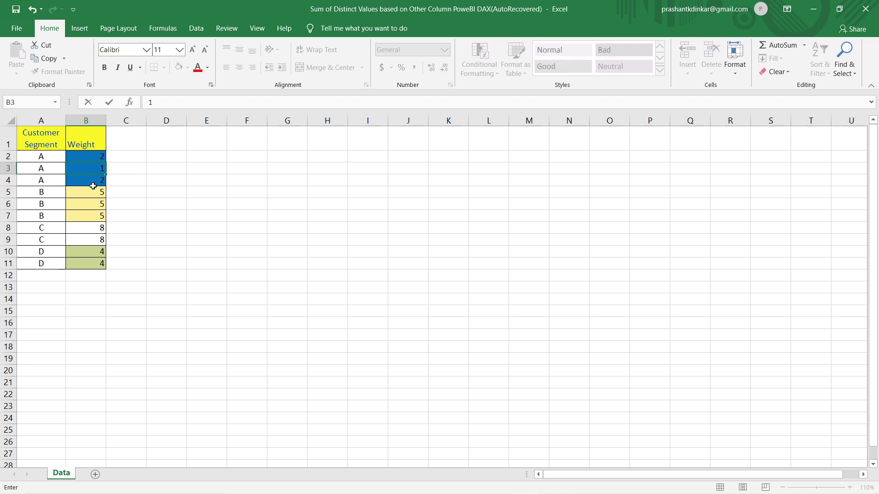
{"action": "type", "text": "3"}
{"action": "key", "text": "Return"}
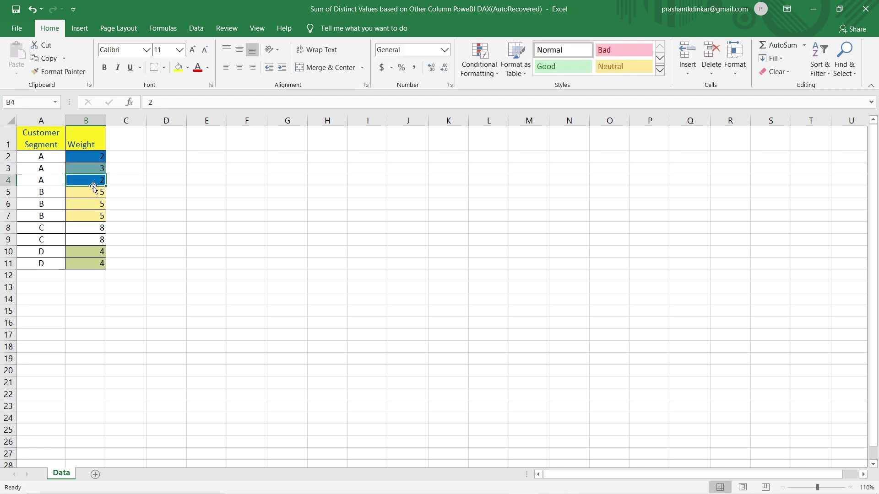
{"action": "type", "text": "4"}
{"action": "key", "text": "Return"}
Set the Weight values in B6, B7, B9 and B11 to 6, 7, 9 and 5
{"action": "key", "text": "Return"}
{"action": "type", "text": "6"}
{"action": "key", "text": "Return"}
{"action": "type", "text": "7"}
{"action": "key", "text": "Return"}
{"action": "key", "text": "Return"}
{"action": "type", "text": "9"}
{"action": "key", "text": "Return"}
{"action": "key", "text": "Return"}
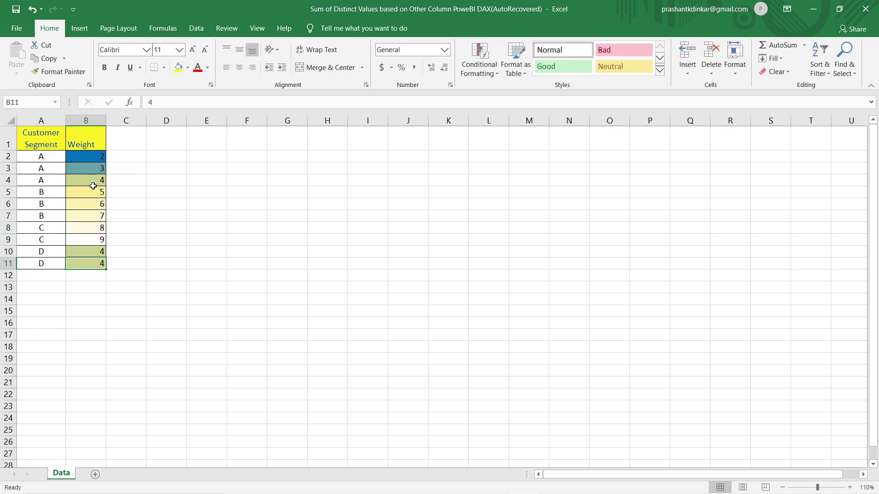
{"action": "type", "text": "5"}
{"action": "key", "text": "Return"}
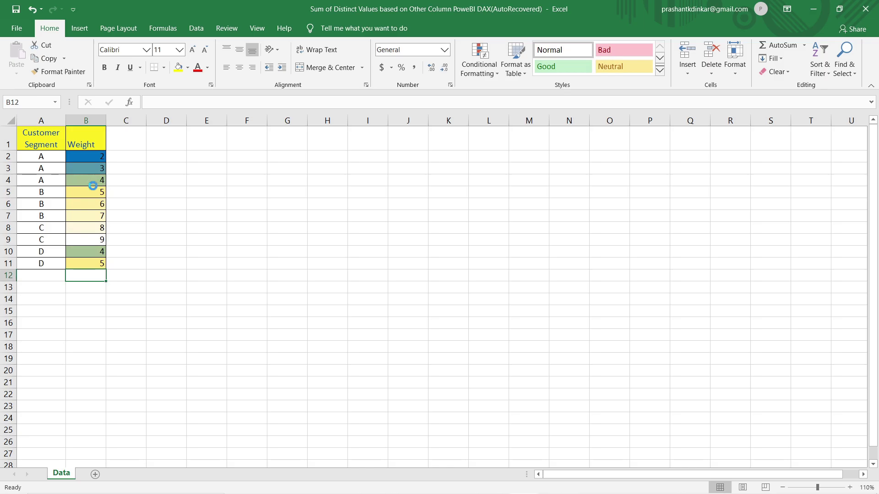
Switch to Power BI Desktop, refresh the Data table from the edited workbook, and check its weights against the card
{"action": "key", "text": "alt+Tab"}
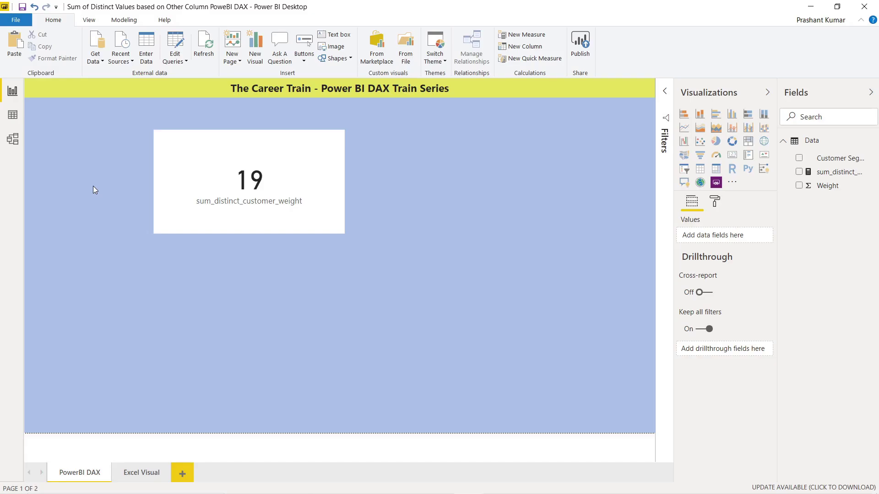
{"action": "left_click", "coordinate": [11, 114]}
{"action": "left_click", "coordinate": [205, 54]}
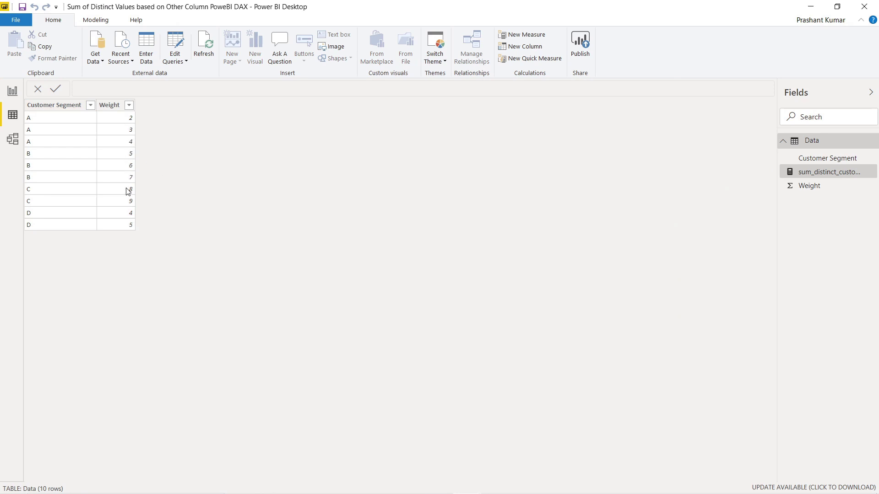
{"action": "left_click", "coordinate": [12, 91]}
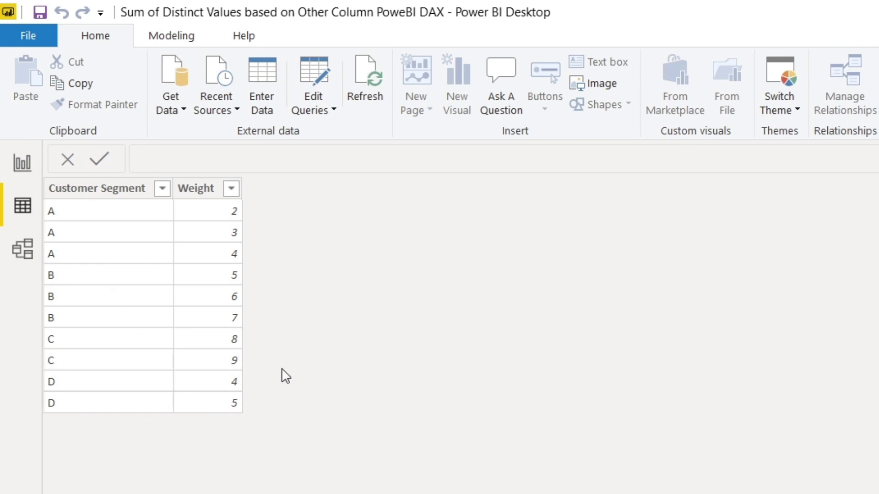
Return to the source workbook in Excel and set the first weights of segments A and B, in B2 and B5, to 5 and 10
{"action": "key", "text": "alt+Tab"}
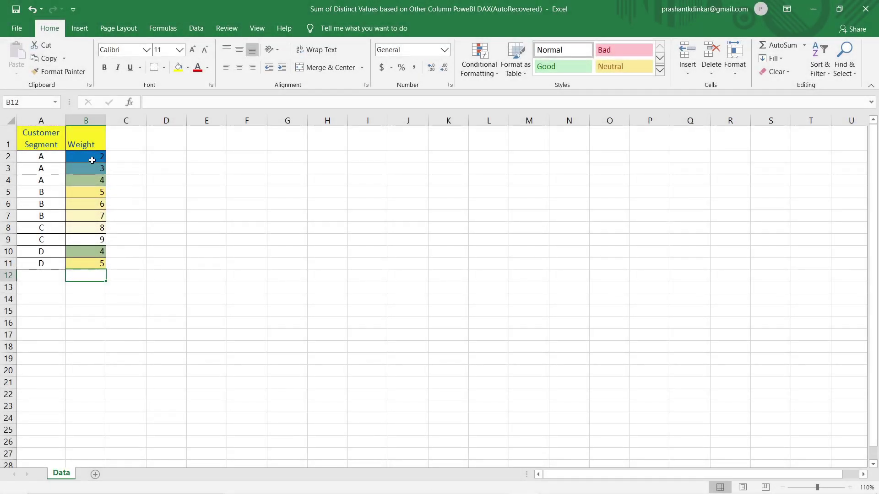
{"action": "left_click", "coordinate": [92, 160]}
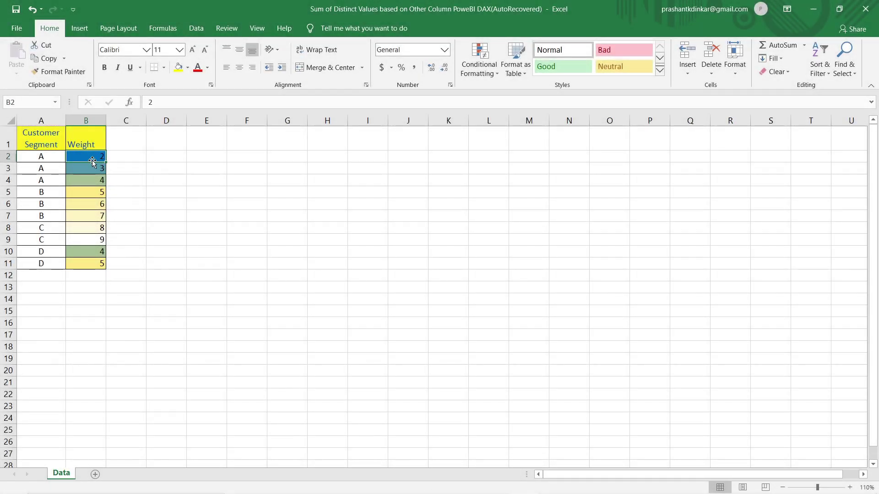
{"action": "type", "text": "5"}
{"action": "key", "text": "Return"}
{"action": "key", "text": "Return"}
{"action": "key", "text": "Return"}
{"action": "type", "text": "10"}
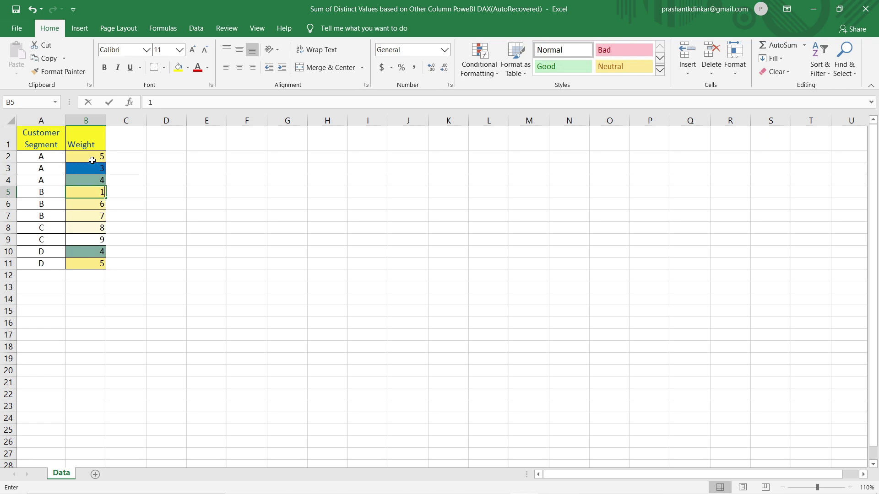
{"action": "key", "text": "Return"}
Set the first weights of segments C and D, in B8 and B10, to 15 and 20
{"action": "key", "text": "Return"}
{"action": "key", "text": "Return"}
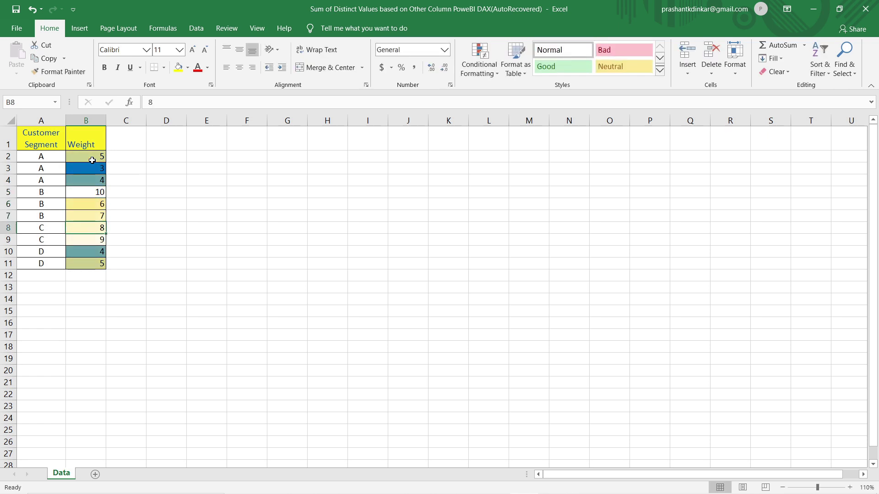
{"action": "type", "text": "15"}
{"action": "key", "text": "Return"}
{"action": "key", "text": "Return"}
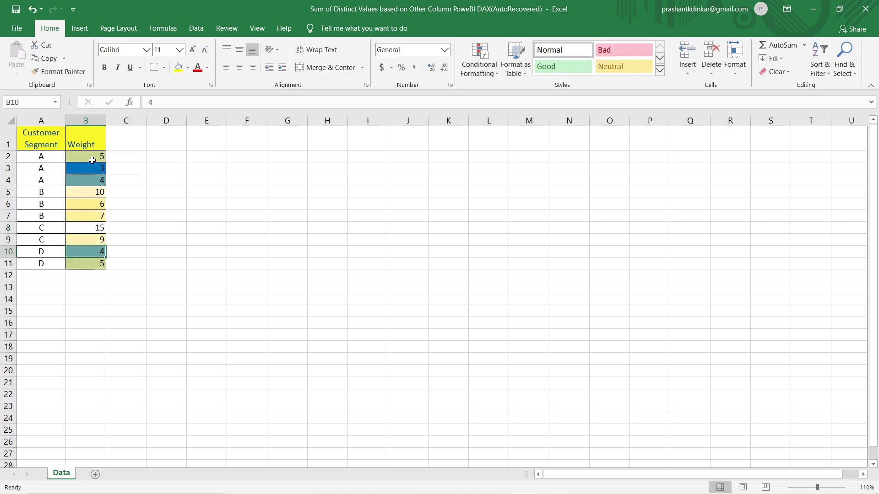
{"action": "type", "text": "20"}
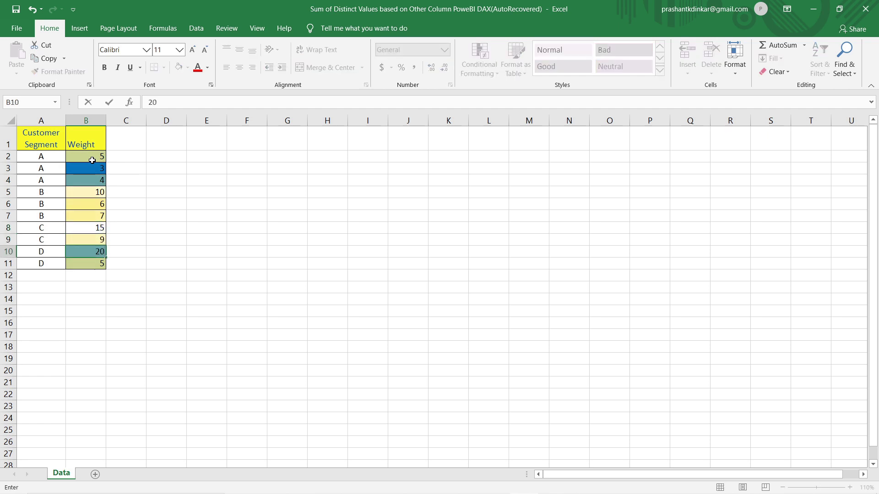
{"action": "key", "text": "ctrl+Return"}
{"action": "left_click", "coordinate": [99, 262]}
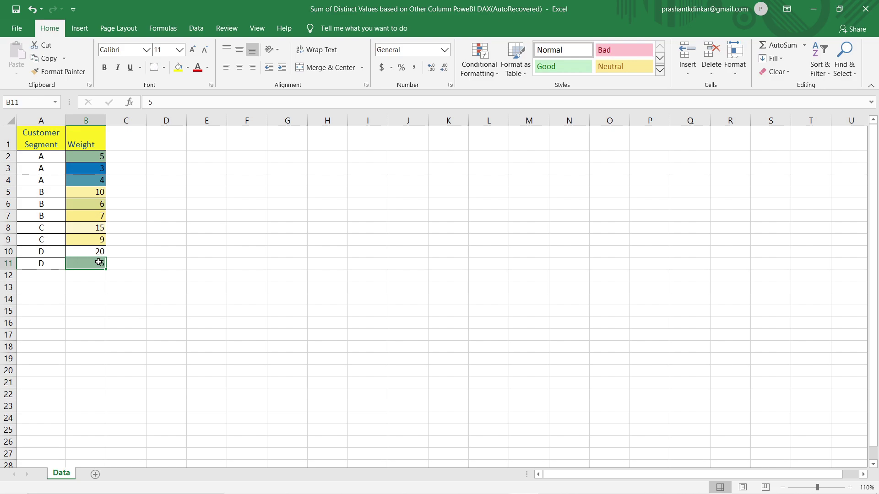
Switch back to Power BI Desktop, refresh the data, and compare the sum_distinct_customer_weight card with the table's weights per segment
{"action": "key", "text": "alt+Tab"}
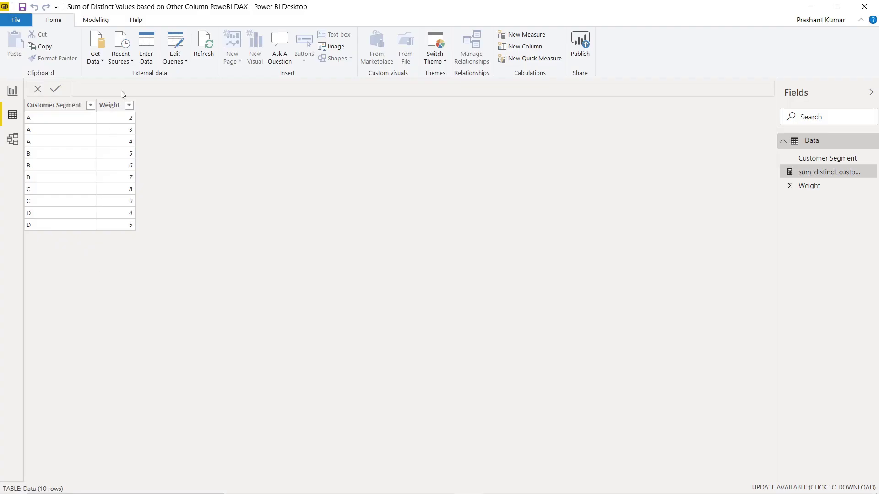
{"action": "left_click", "coordinate": [204, 52]}
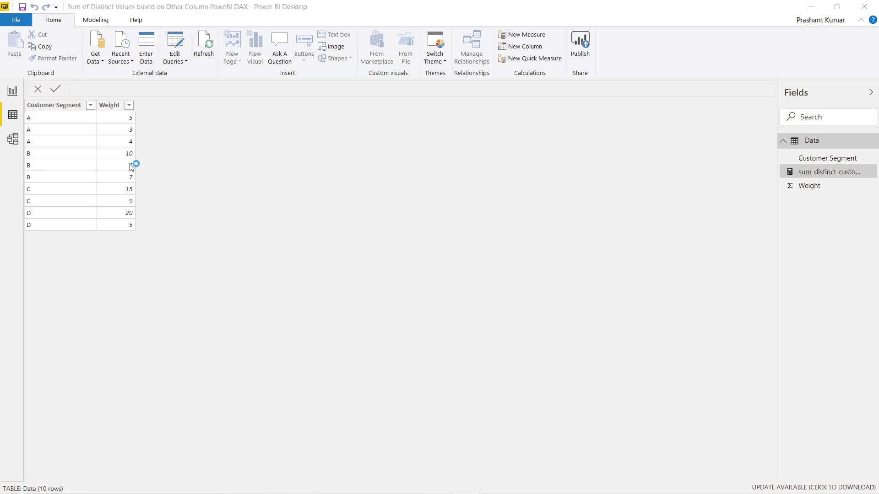
{"action": "left_click", "coordinate": [9, 94]}
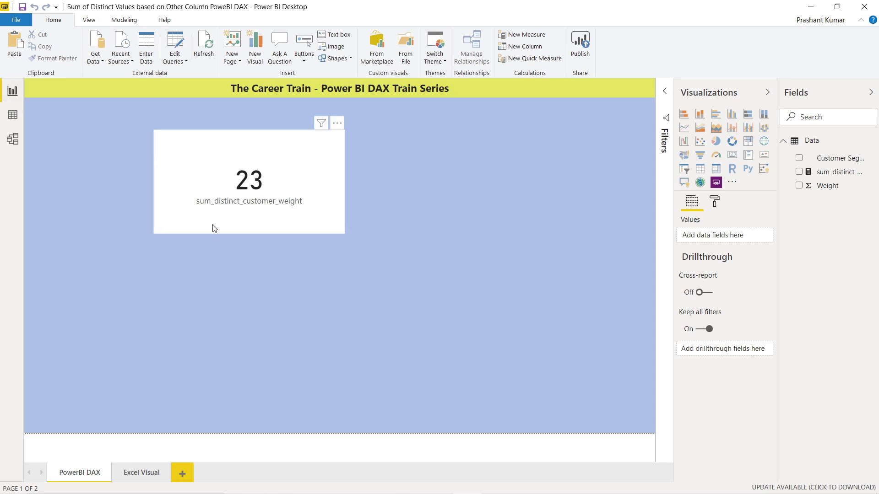
{"action": "left_click", "coordinate": [12, 114]}
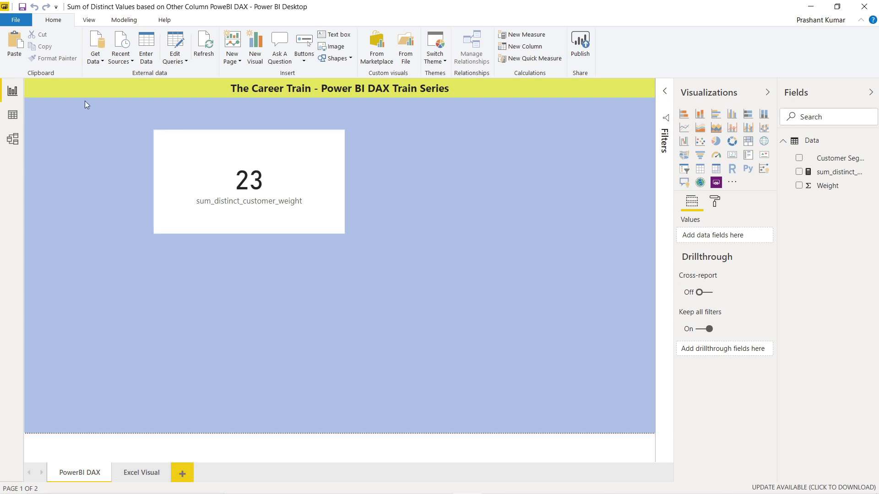
{"action": "left_click", "coordinate": [12, 114]}
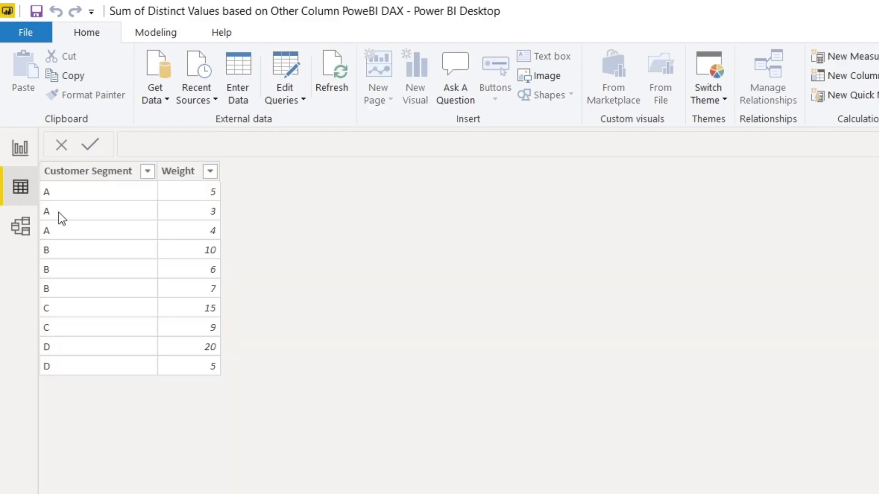